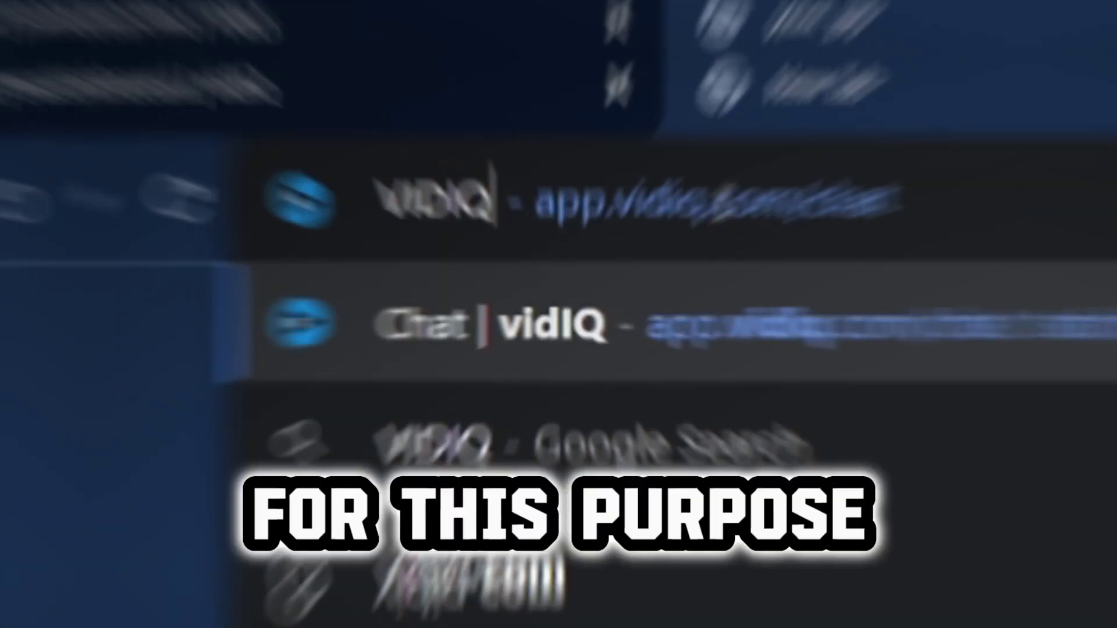
Step: Load the vidIQ Chat page at app.vidiq.com/chat
{"action": "key", "text": "Return"}
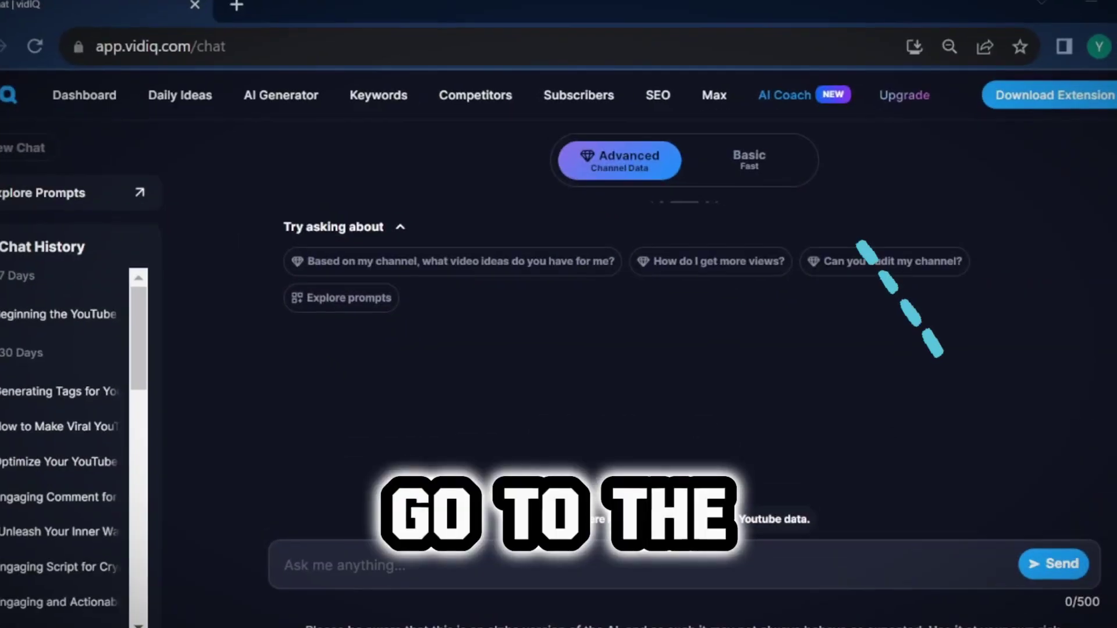
Step: Ask vidIQ for ten viral gaming video ideas, then a script for the epic boss-battles idea
{"action": "left_click", "coordinate": [423, 612]}
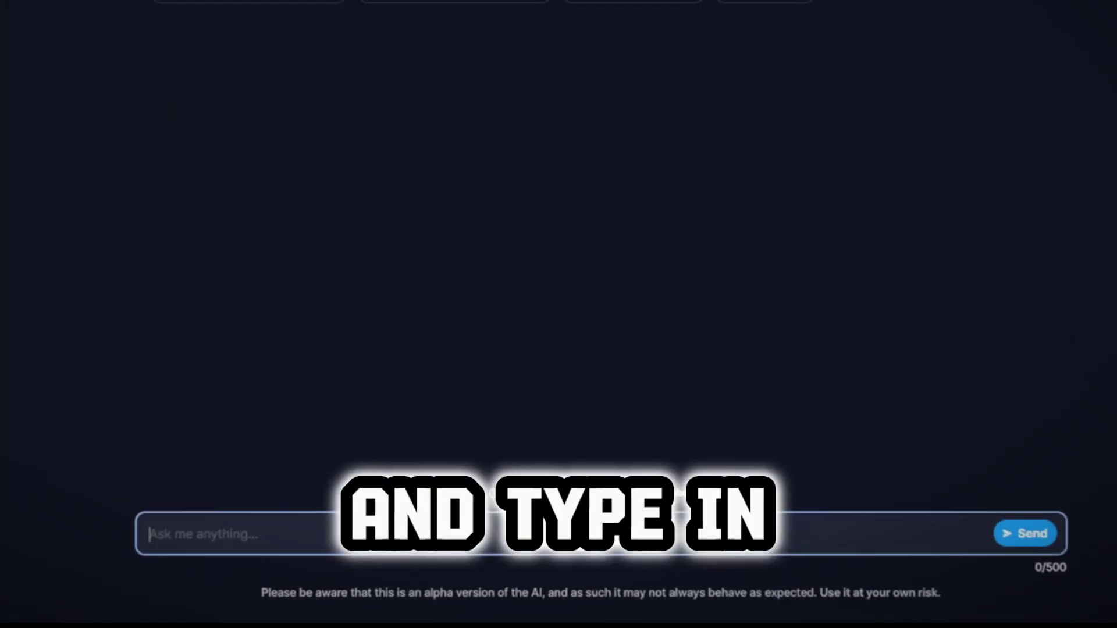
{"action": "type", "text": "generate me 10 video ideas with vir"}
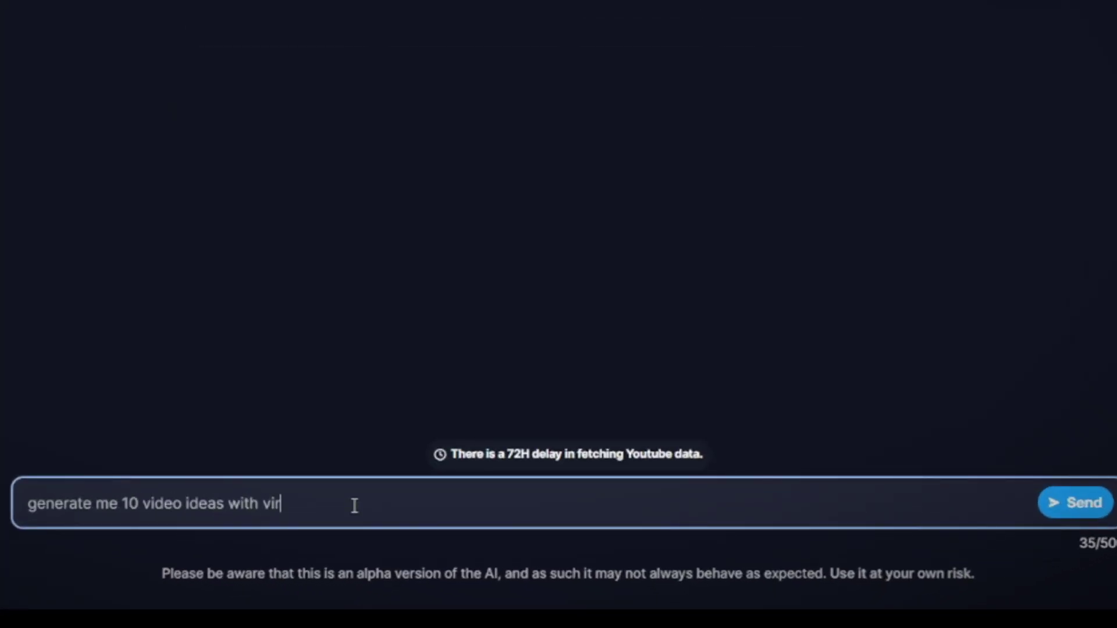
{"action": "type", "text": "g niche"}
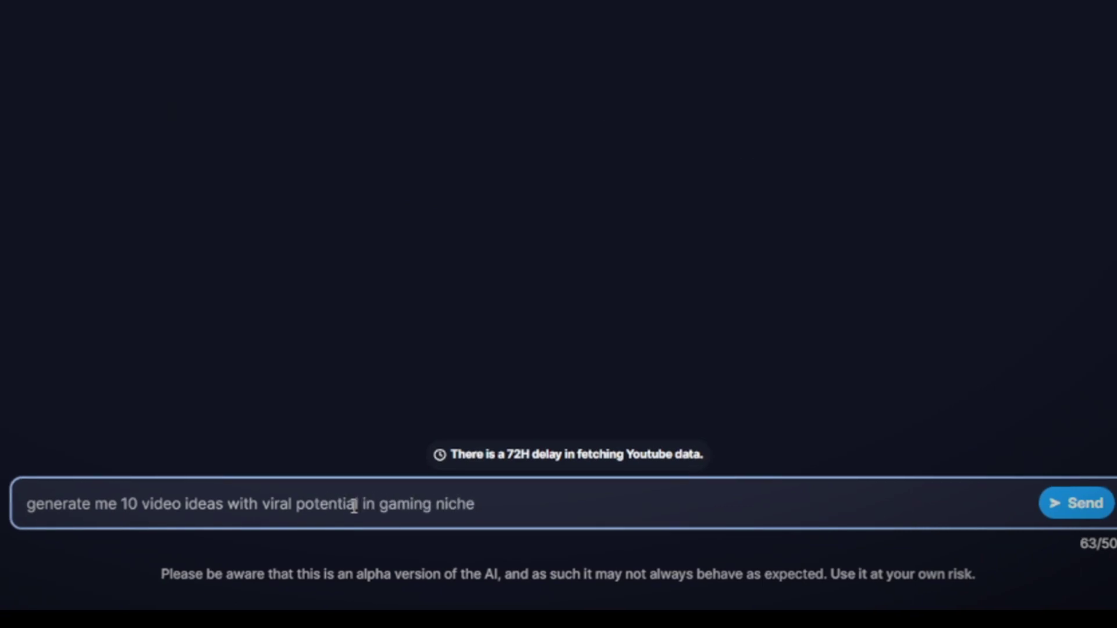
{"action": "key", "text": "Return"}
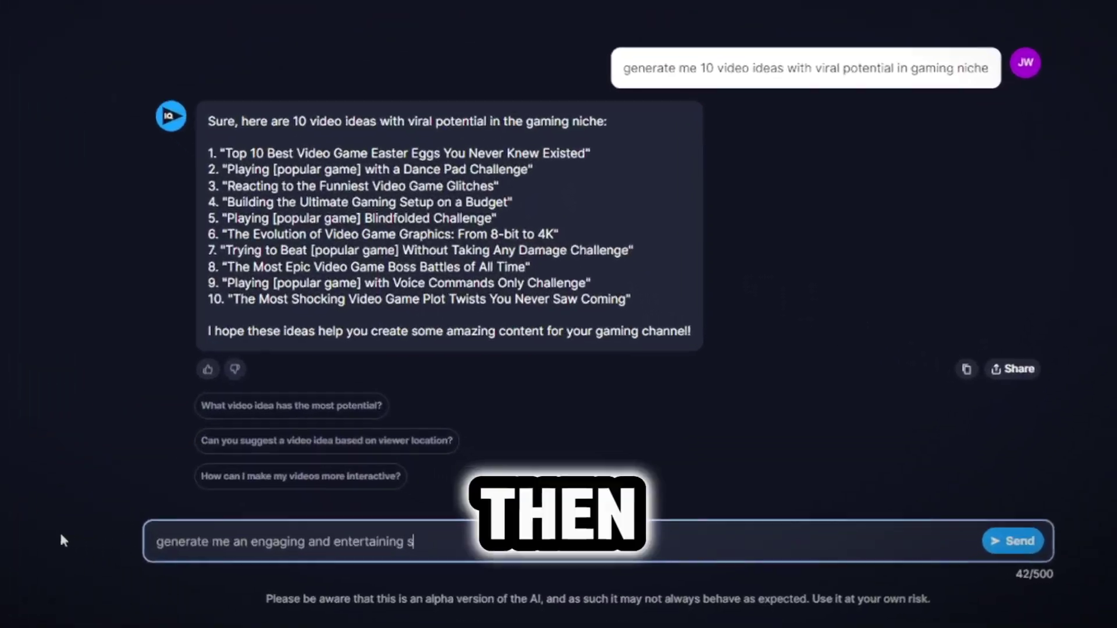
{"action": "type", "text": "cript"}
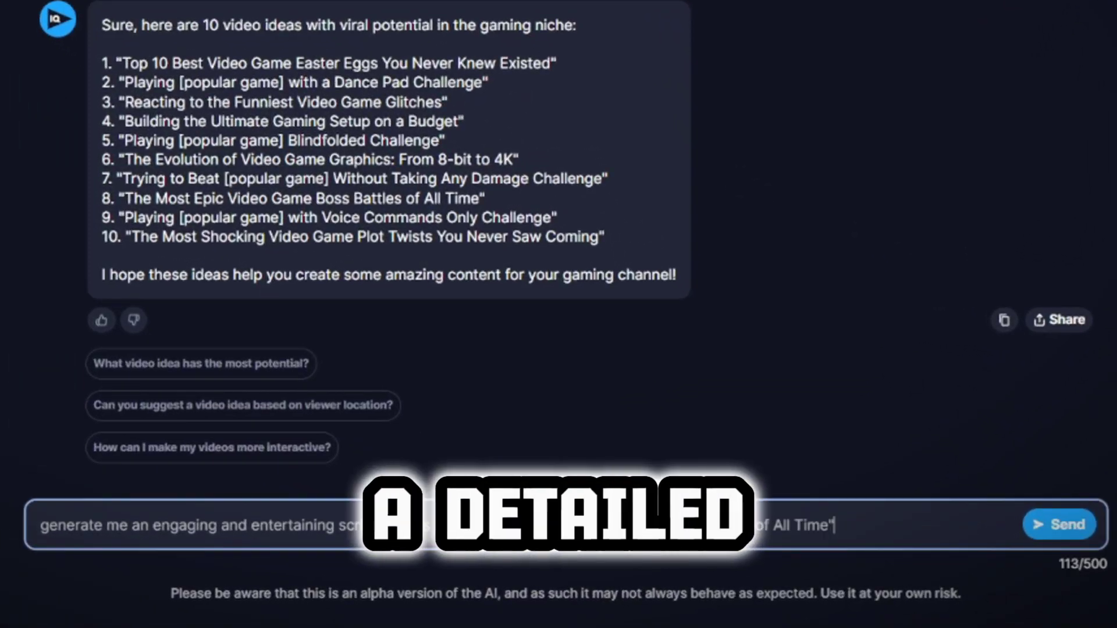
{"action": "key", "text": "Return"}
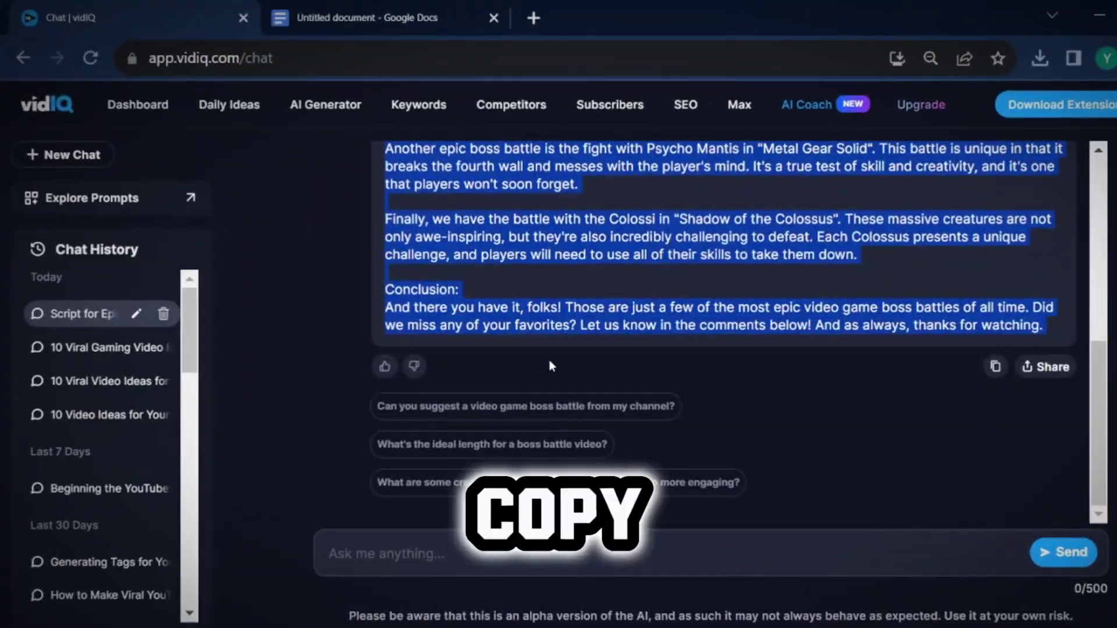
Step: Copy the boss-battle script and paste it into the untitled Google Docs document
{"action": "left_click", "coordinate": [894, 340]}
{"action": "key", "text": "ctrl+Tab"}
{"action": "key", "text": "ctrl+v"}
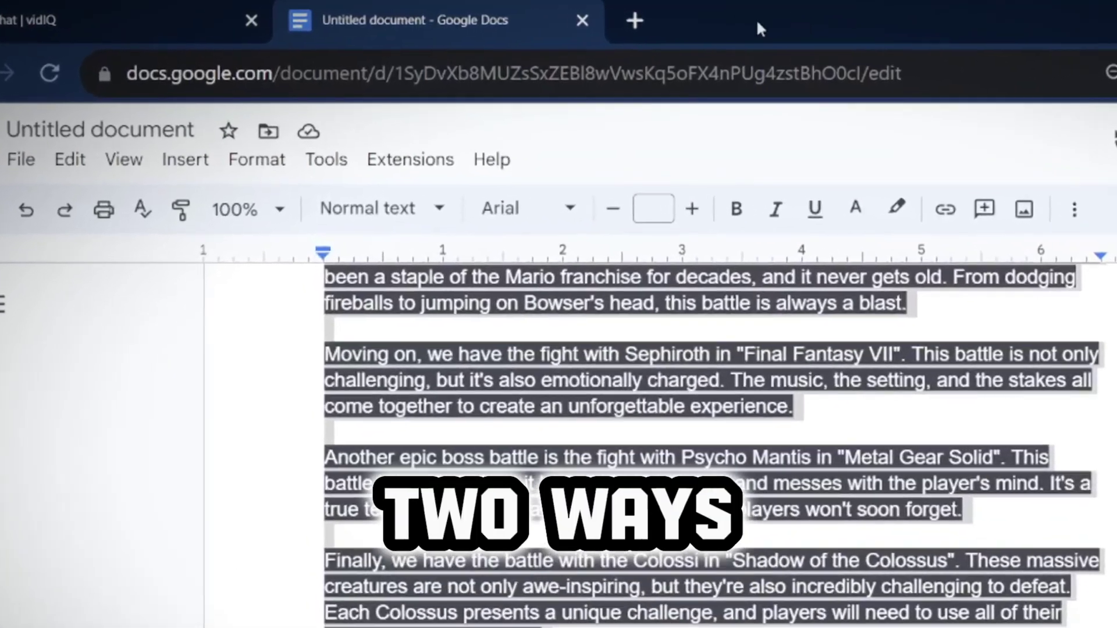
{"action": "left_click", "coordinate": [599, 55]}
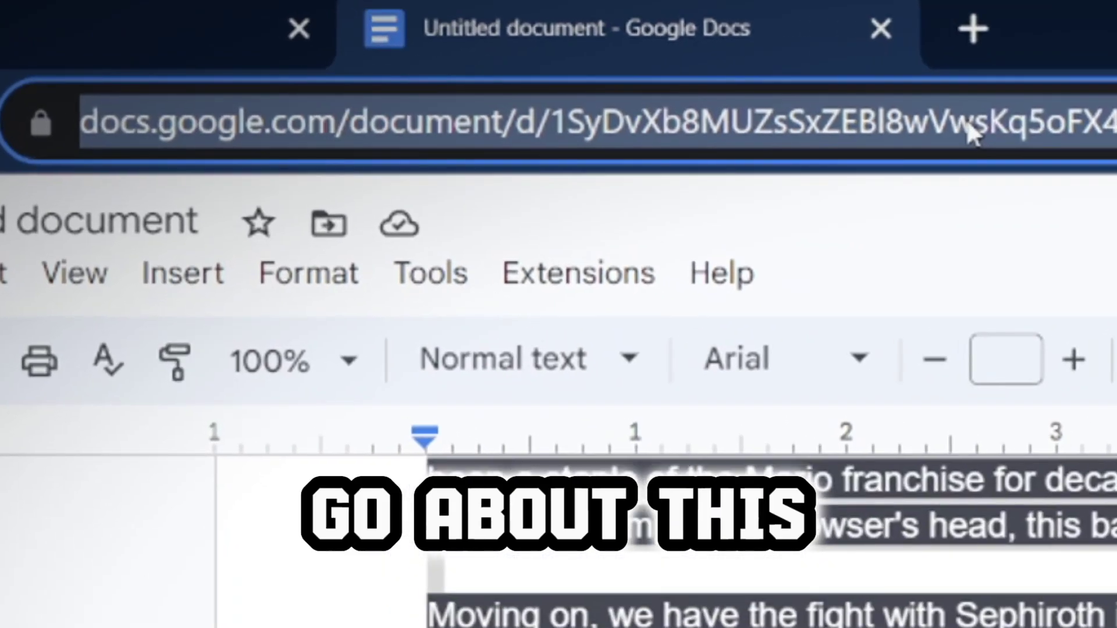
Step: Go to the ElevenLabs speech-synthesis page via 'EL' and work in its script text area
{"action": "type", "text": "ELevenlabs.io/speech-synthesis"}
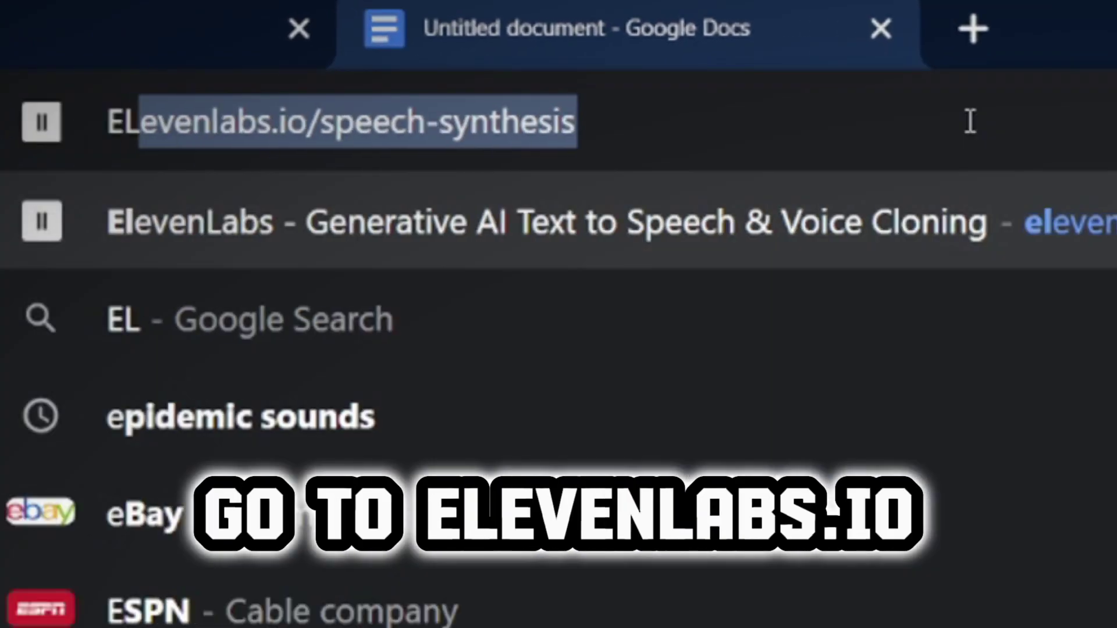
{"action": "key", "text": "Return"}
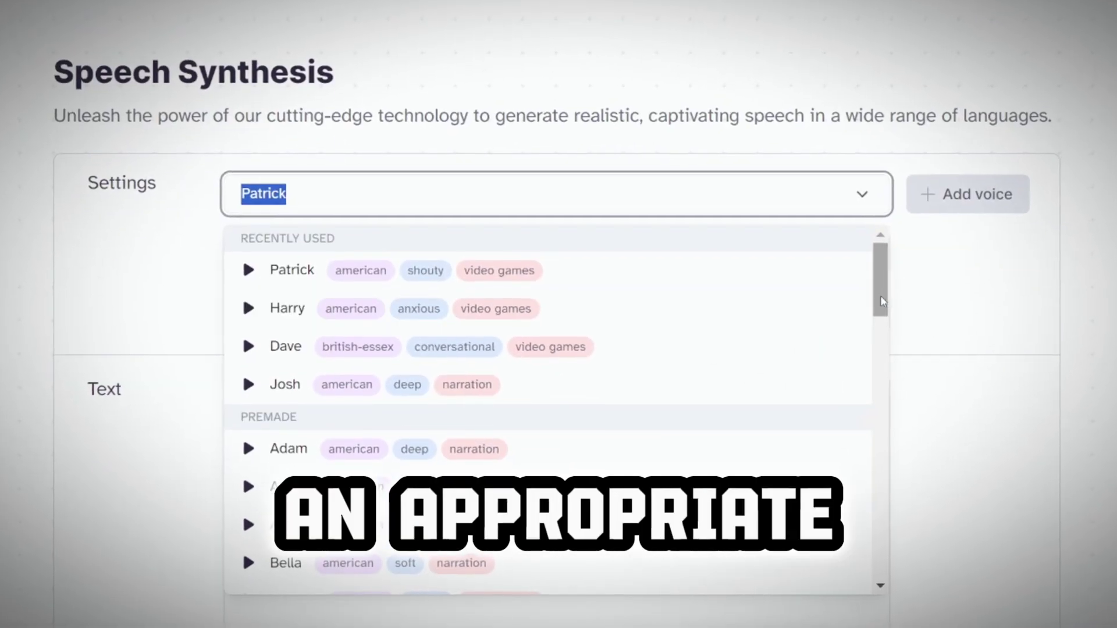
{"action": "left_click_drag", "start_coordinate": [882, 301], "coordinate": [910, 436]}
{"action": "left_click_drag", "start_coordinate": [981, 408], "coordinate": [979, 448]}
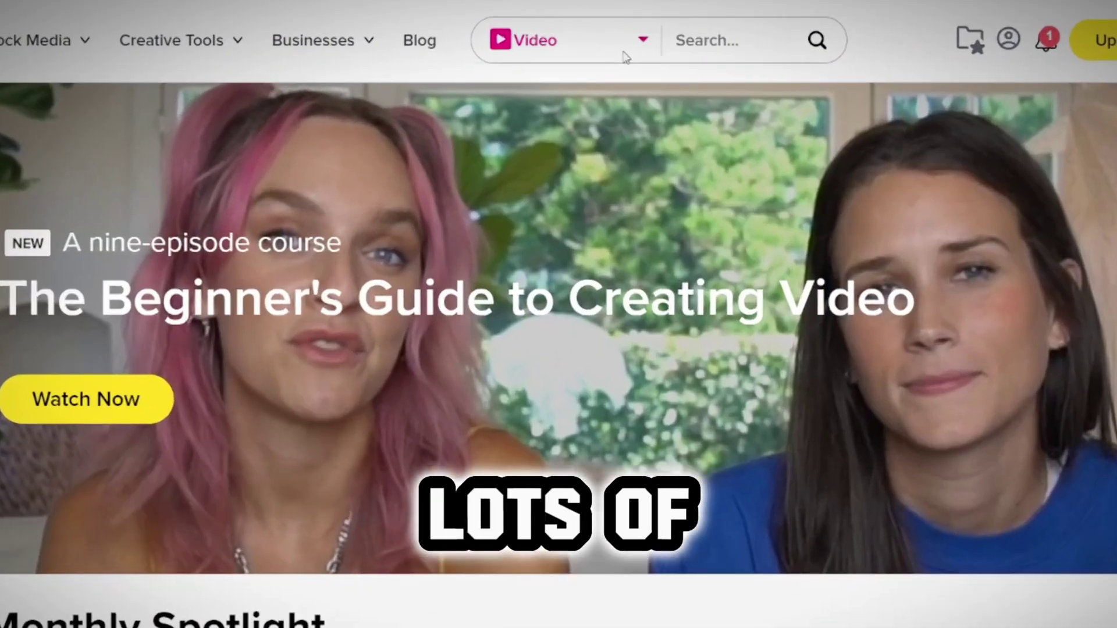
Step: Search Storyblocks videos for 'new york at night' and scroll through the clips
{"action": "left_click", "coordinate": [621, 51]}
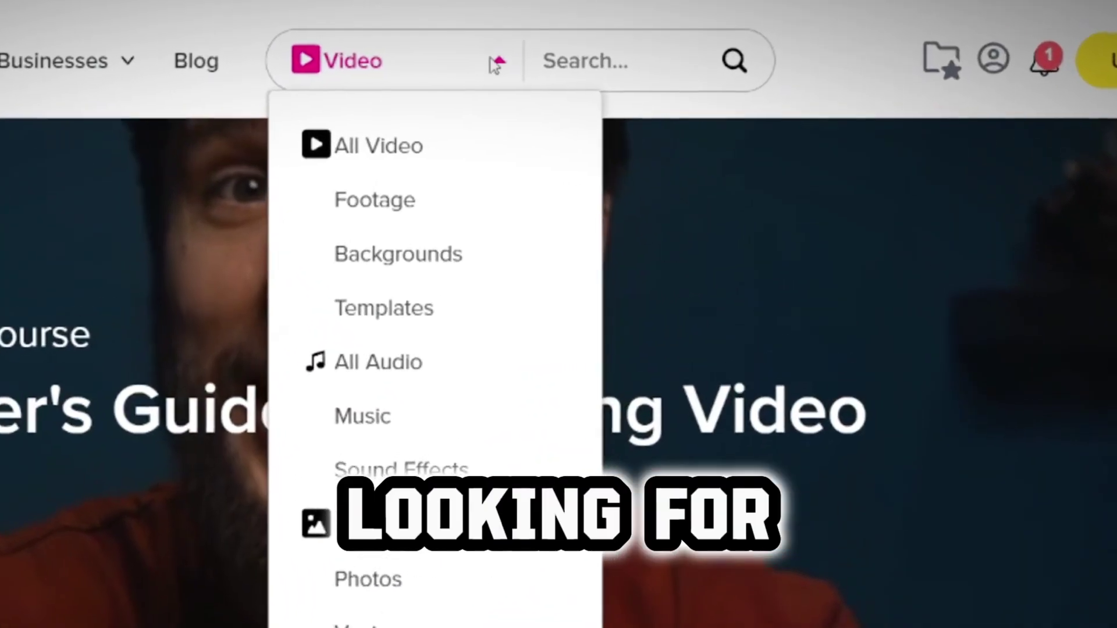
{"action": "left_click", "coordinate": [660, 28]}
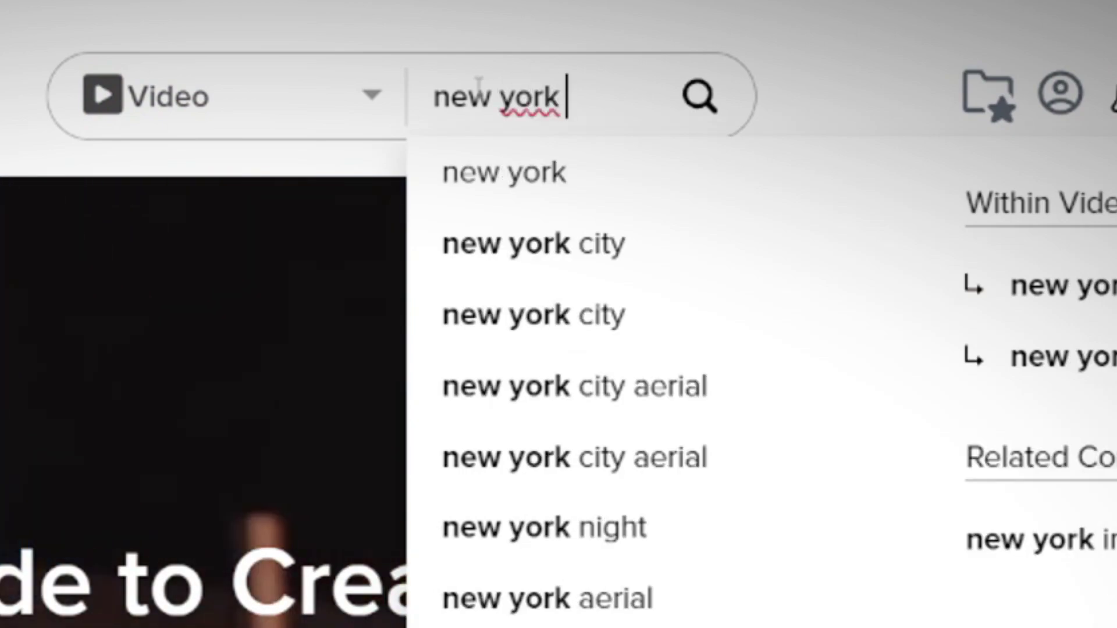
{"action": "type", "text": "new york at night"}
{"action": "key", "text": "Return"}
{"action": "scroll", "coordinate": [826, 174], "scroll_direction": "down", "scroll_amount": 10}
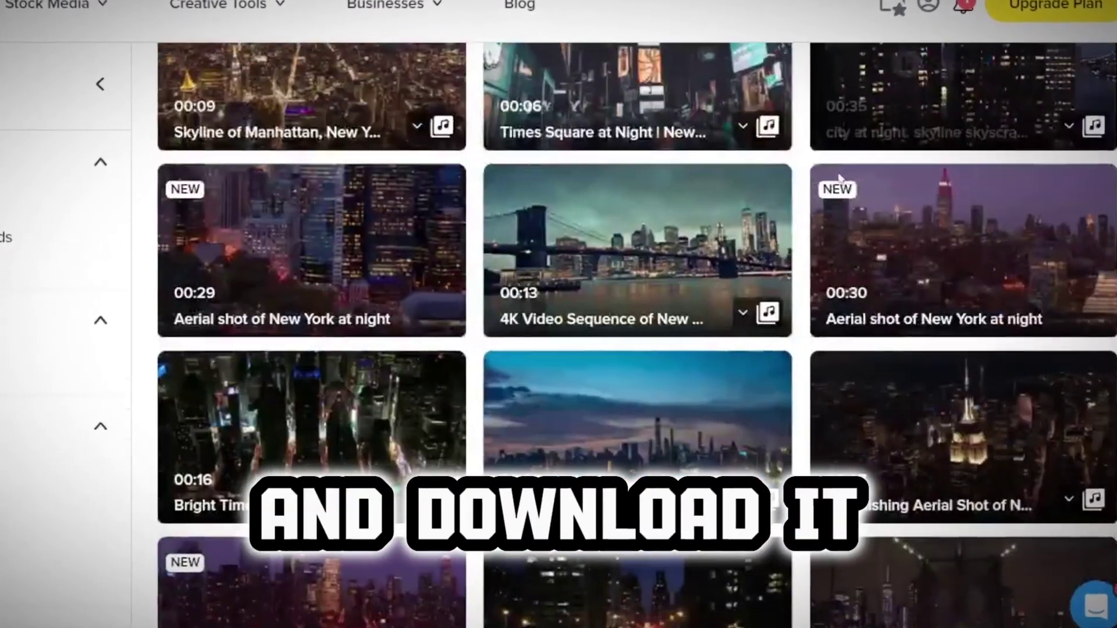
{"action": "scroll", "coordinate": [826, 174], "scroll_direction": "down", "scroll_amount": 3}
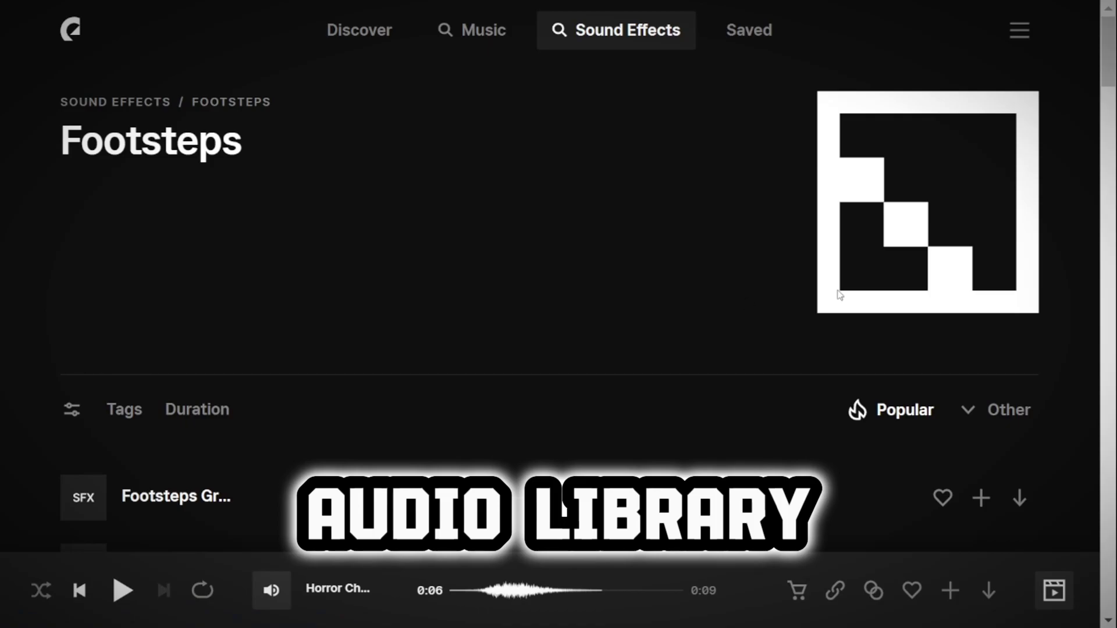
Step: Scroll down the Footsteps sound-effects list in Epidemic Sound
{"action": "scroll", "coordinate": [1078, 247], "scroll_direction": "down", "scroll_amount": 15}
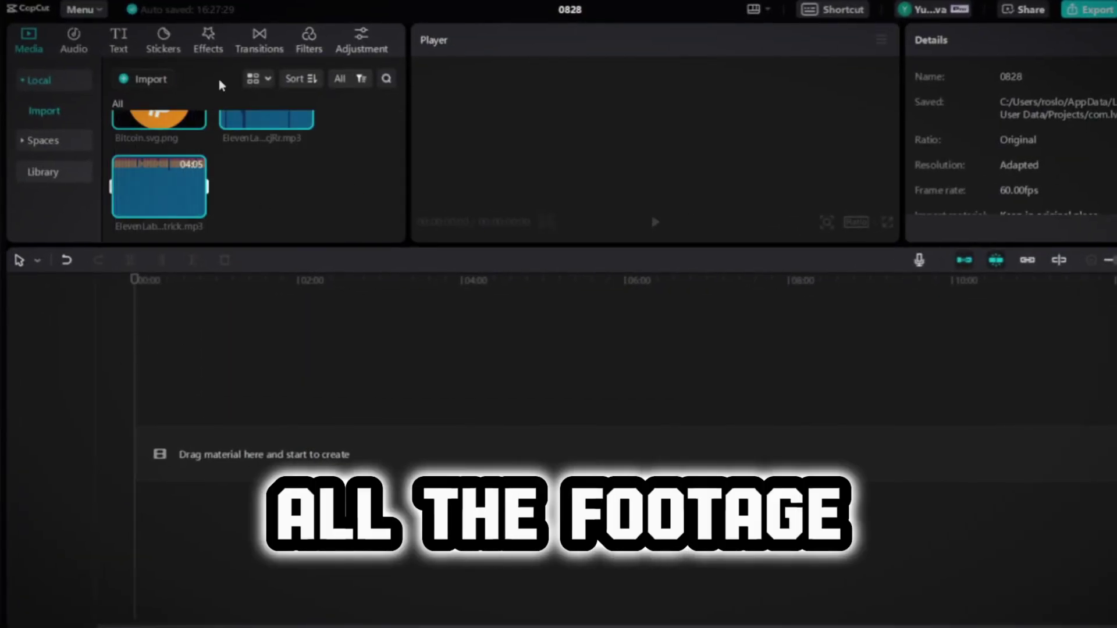
Step: Place BOGGED.mp4 and the voiceover on the timeline, split the voiceover, trim its silence and shift it later
{"action": "left_click_drag", "start_coordinate": [159, 187], "coordinate": [175, 448]}
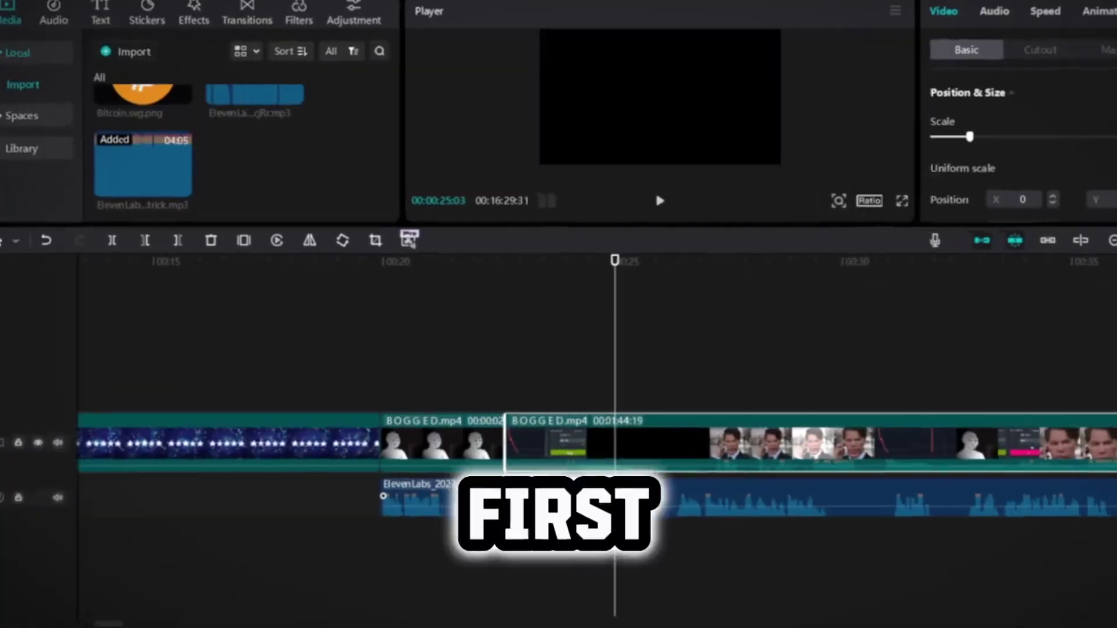
{"action": "key", "text": "ctrl+b"}
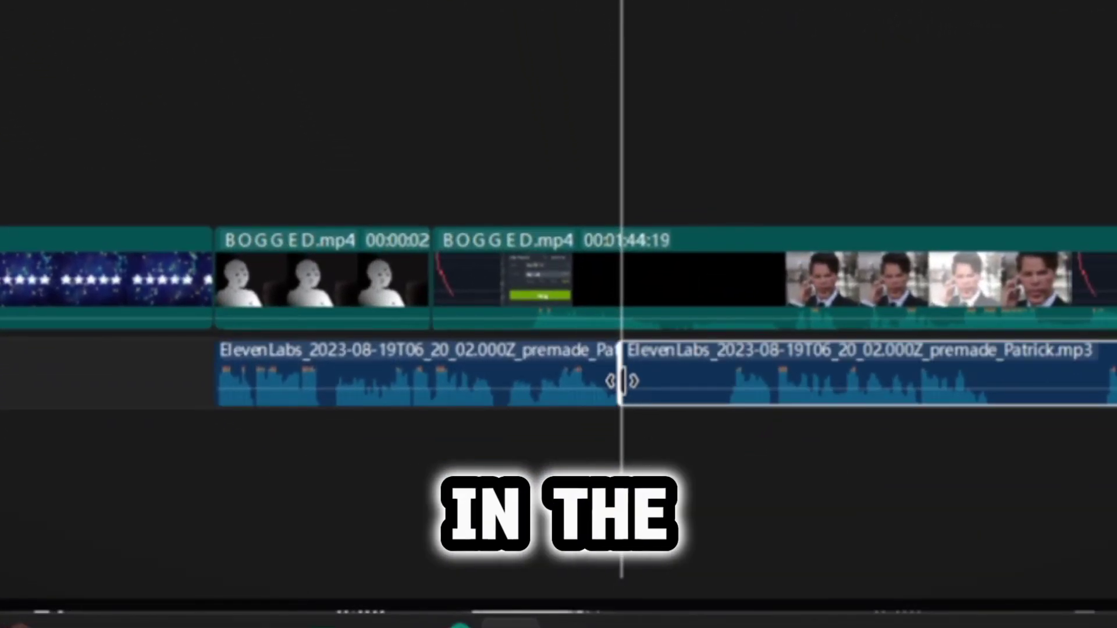
{"action": "left_click_drag", "start_coordinate": [622, 379], "coordinate": [733, 381]}
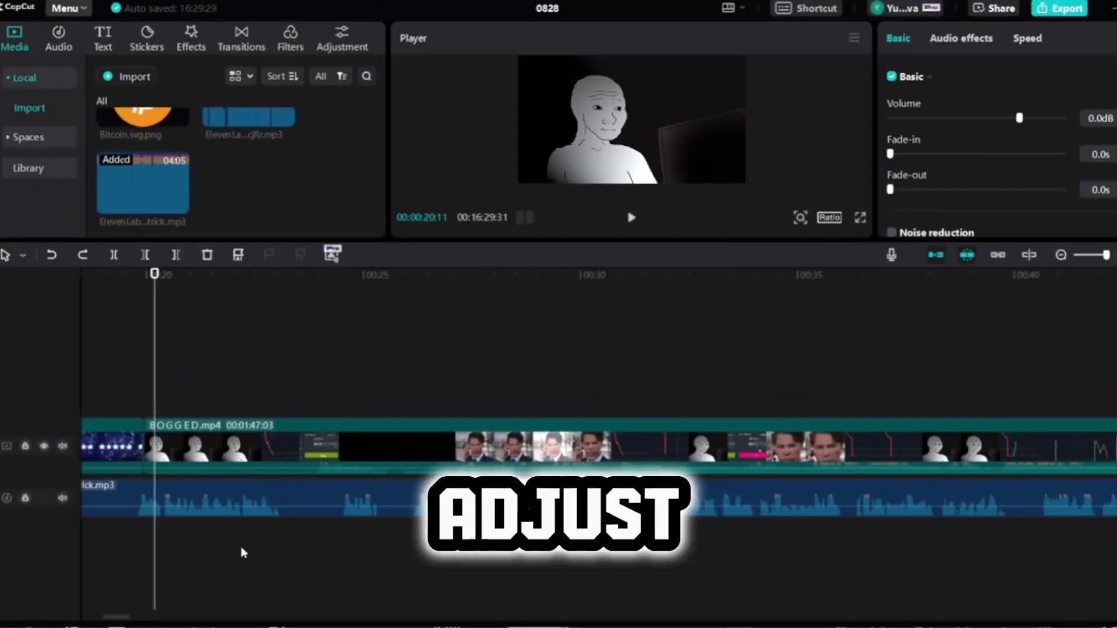
{"action": "left_click_drag", "start_coordinate": [110, 615], "coordinate": [104, 617]}
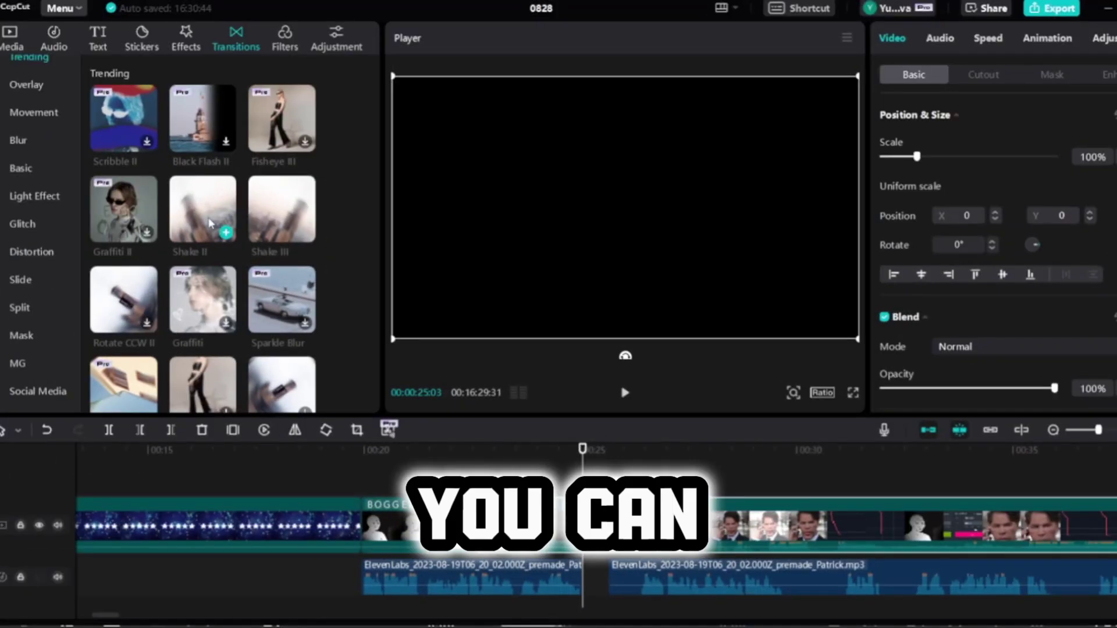
Step: Switch to the Effects panel to browse visual effects
{"action": "left_click", "coordinate": [185, 37]}
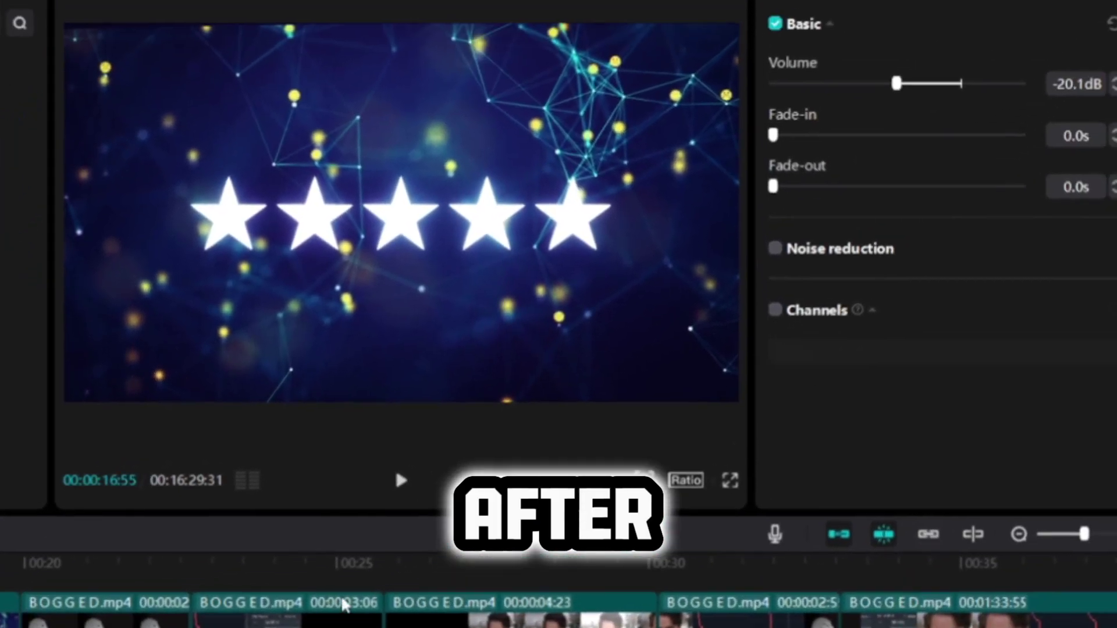
Step: Give the sound effect a 1.5s fade-in, 2.5s fade-out and about -25.6 dB volume
{"action": "left_click_drag", "start_coordinate": [705, 201], "coordinate": [746, 202]}
{"action": "left_click_drag", "start_coordinate": [705, 251], "coordinate": [770, 251]}
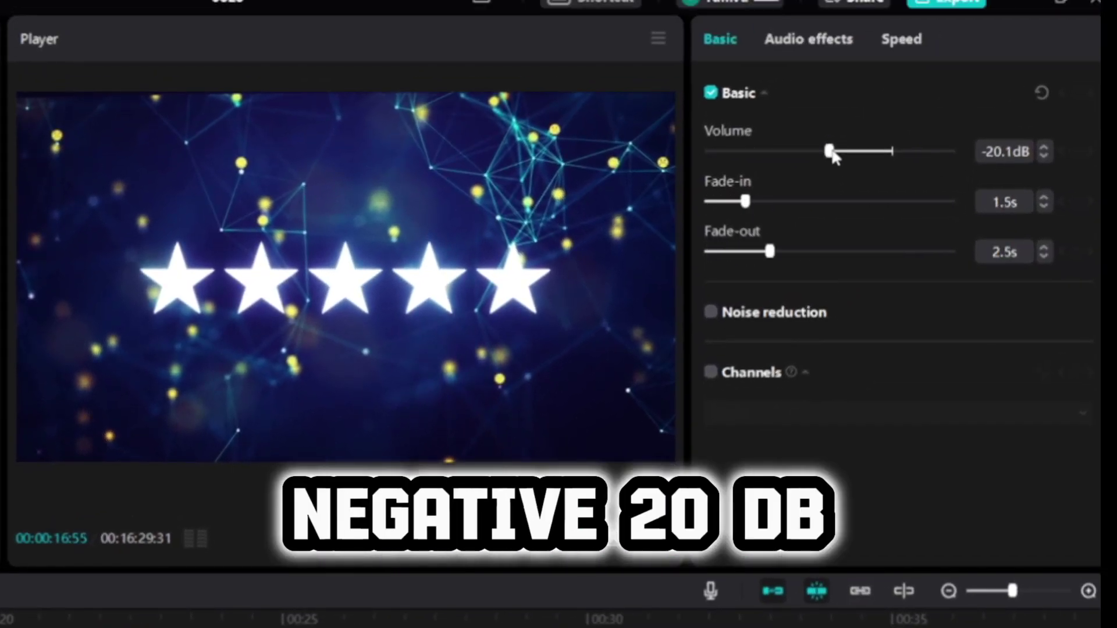
{"action": "left_click_drag", "start_coordinate": [835, 150], "coordinate": [812, 153]}
{"action": "left_click_drag", "start_coordinate": [745, 202], "coordinate": [737, 202]}
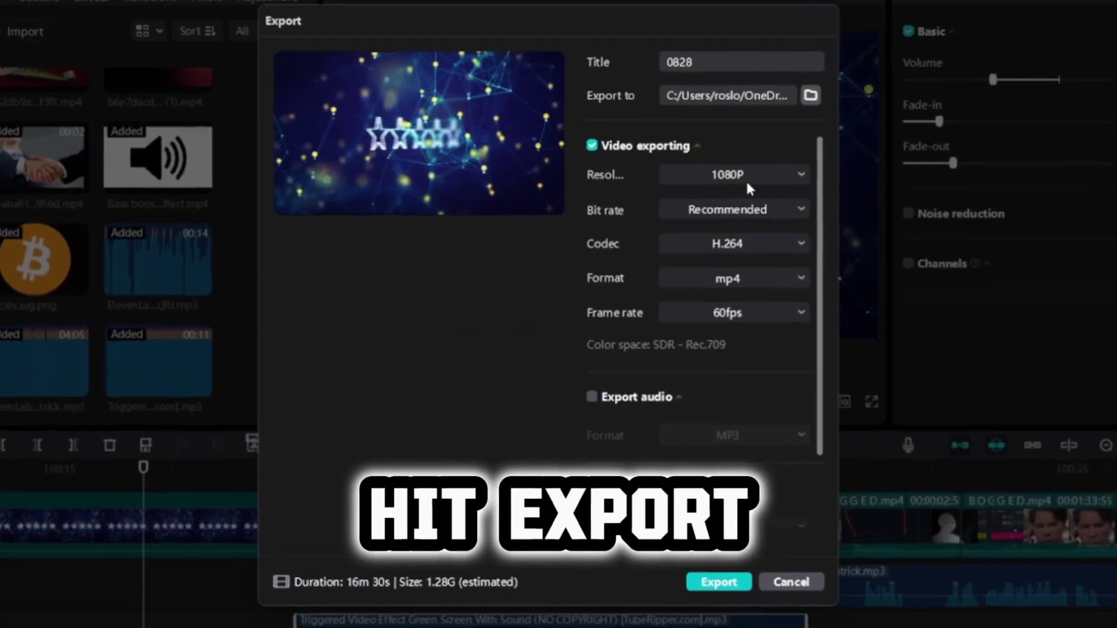
Step: Set the export resolution to 1080P and frame rate to 60fps
{"action": "left_click", "coordinate": [748, 182]}
{"action": "left_click", "coordinate": [707, 260]}
{"action": "left_click", "coordinate": [734, 314]}
{"action": "left_click", "coordinate": [707, 456]}
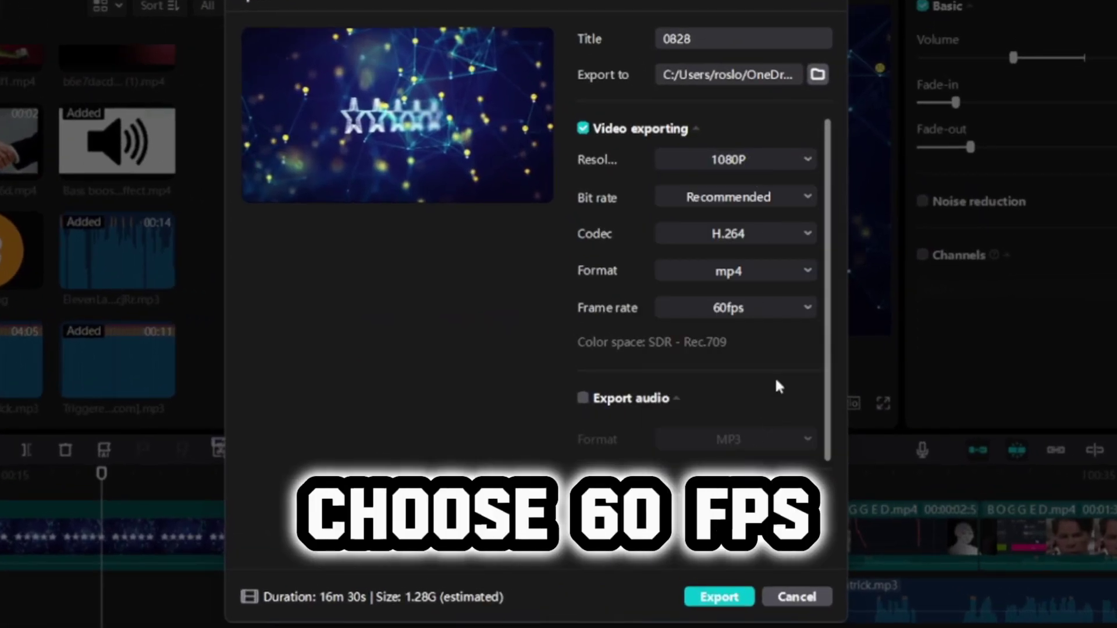